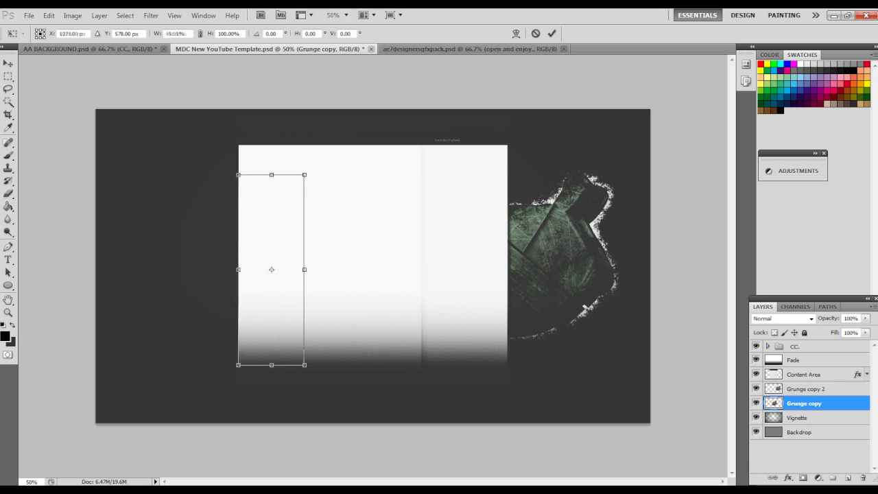
Widen the Grunge copy layer and move it behind the middle of the white content area.
{"action": "left_click_drag", "start_coordinate": [206, 288], "coordinate": [372, 278]}
{"action": "key", "text": "Return"}
{"action": "key", "text": "alt+bracketright"}
{"action": "key", "text": "alt+bracketleft"}
{"action": "key", "text": "alt+bracketright"}
{"action": "key", "text": "alt+shift+bracketleft"}
{"action": "key", "text": "alt+bracketleft"}
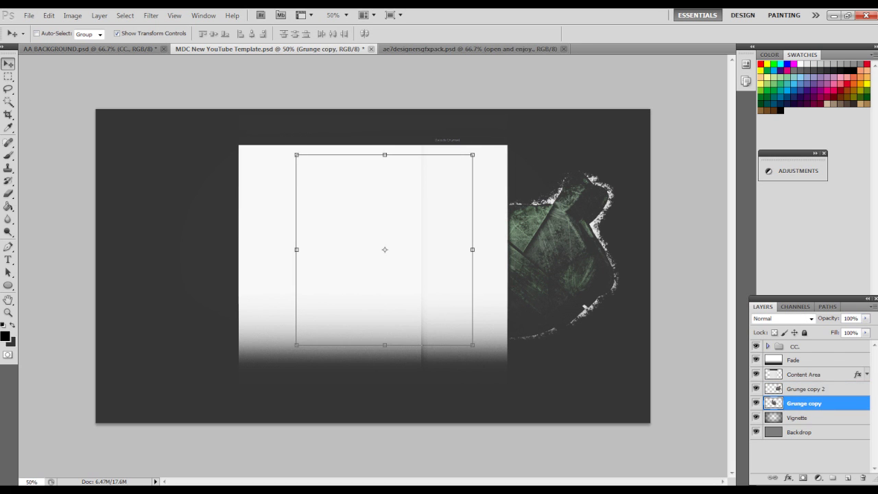
Mirror the Grunge copy layer and place it on the content area's left side, scaled to 109.12% width and 103.20% height.
{"action": "key", "text": "alt+shift+bracketright"}
{"action": "key", "text": "alt+bracketright"}
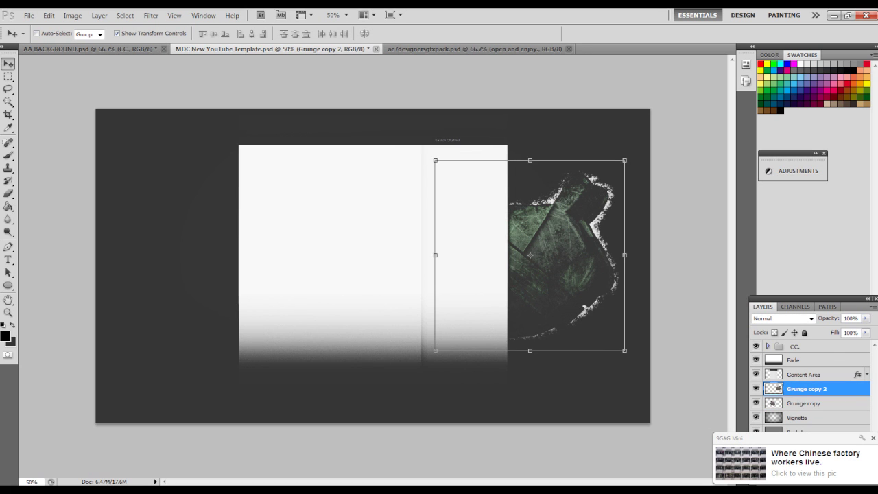
{"action": "key", "text": "alt+bracketleft"}
{"action": "key", "text": "ctrl+t"}
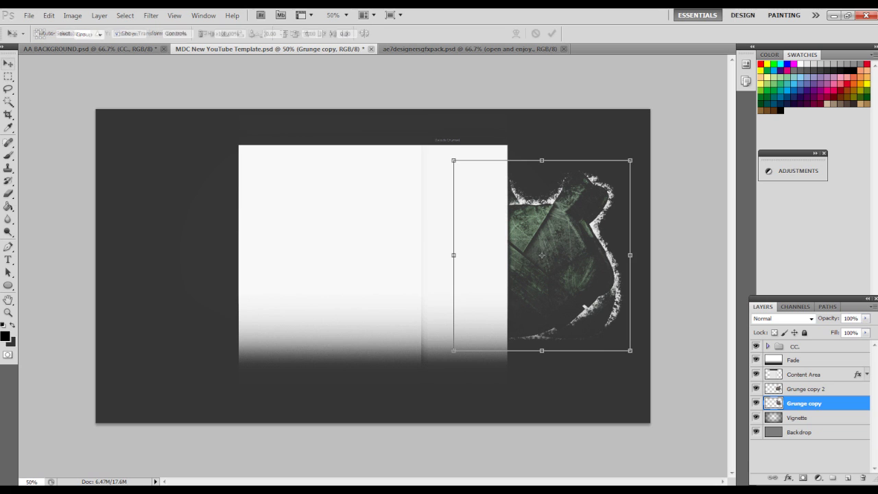
{"action": "left_click_drag", "start_coordinate": [542, 254], "coordinate": [234, 247]}
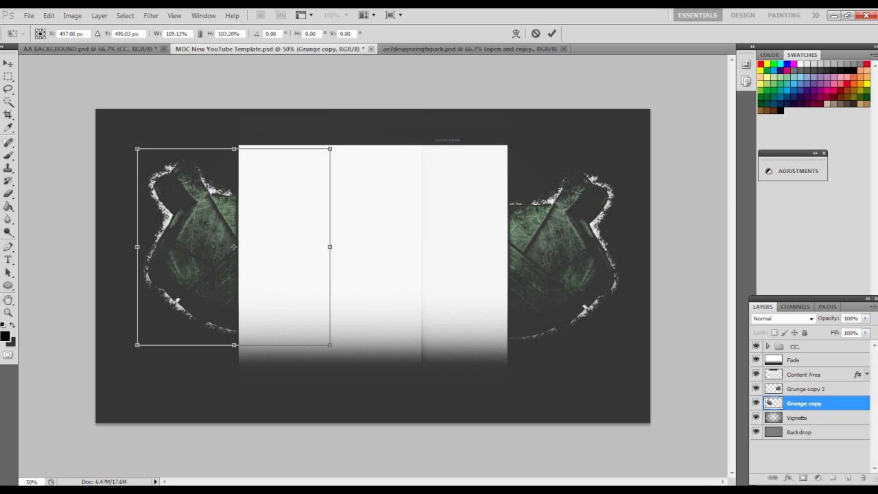
{"action": "key", "text": "Return"}
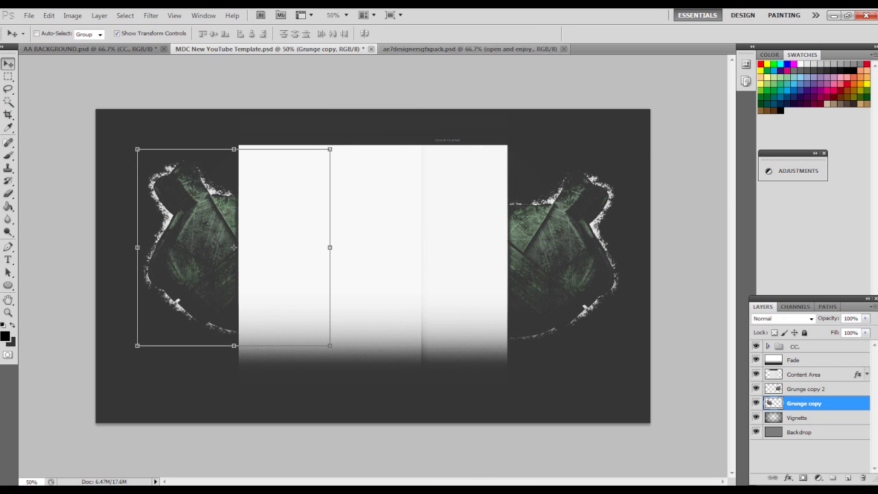
Bring the Glass layer from ae7designersgfxpack.psd into the YouTube template over the left grunge shape, using Screen blending at 20% opacity.
{"action": "left_click", "coordinate": [470, 48]}
{"action": "left_click", "coordinate": [786, 397]}
{"action": "left_click_drag", "start_coordinate": [823, 385], "coordinate": [251, 267]}
{"action": "left_click", "coordinate": [782, 318]}
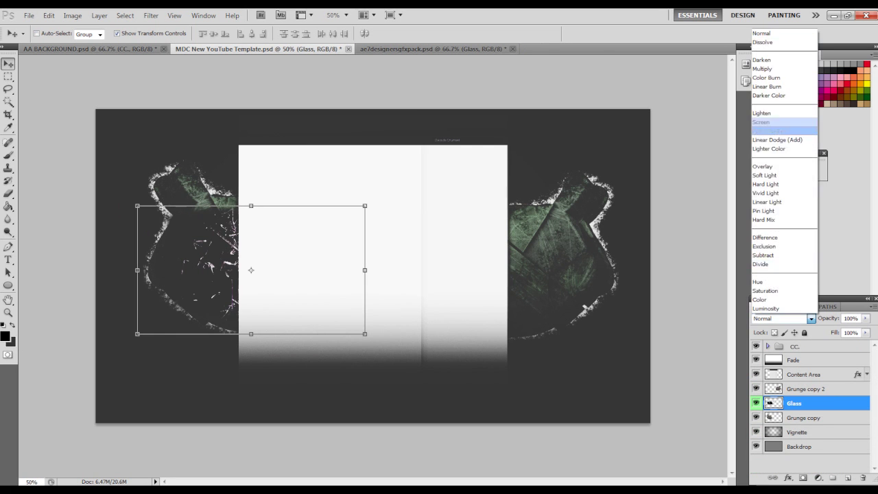
{"action": "left_click", "coordinate": [772, 121]}
{"action": "key", "text": "2"}
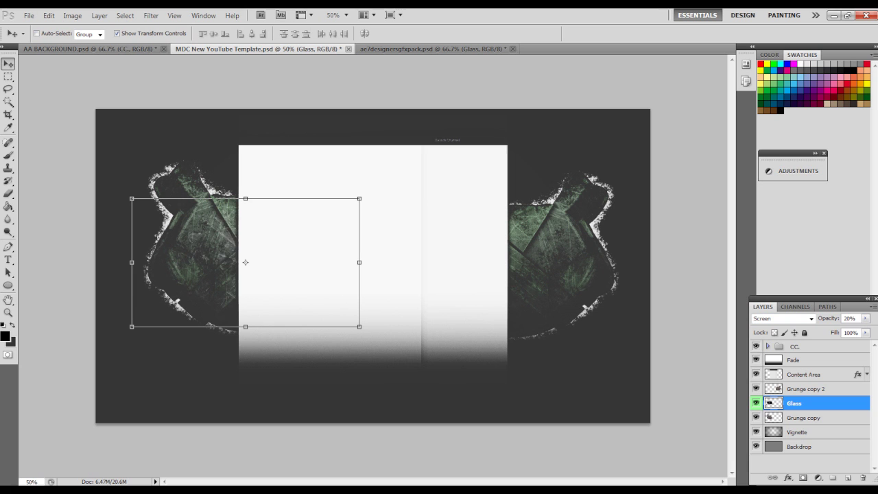
Duplicate the Glass layer, shift the copy upward and send it below the Grunge copy layer.
{"action": "right_click", "coordinate": [803, 404]}
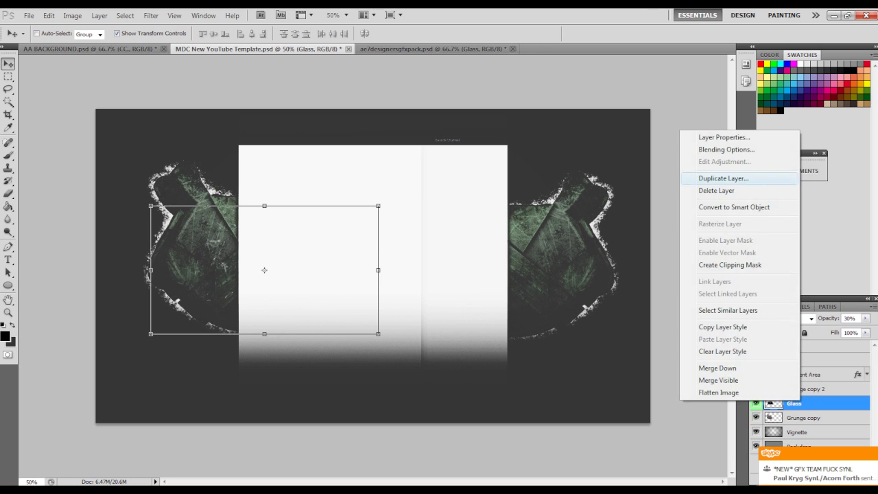
{"action": "left_click", "coordinate": [695, 176]}
{"action": "key", "text": "ctrl+t"}
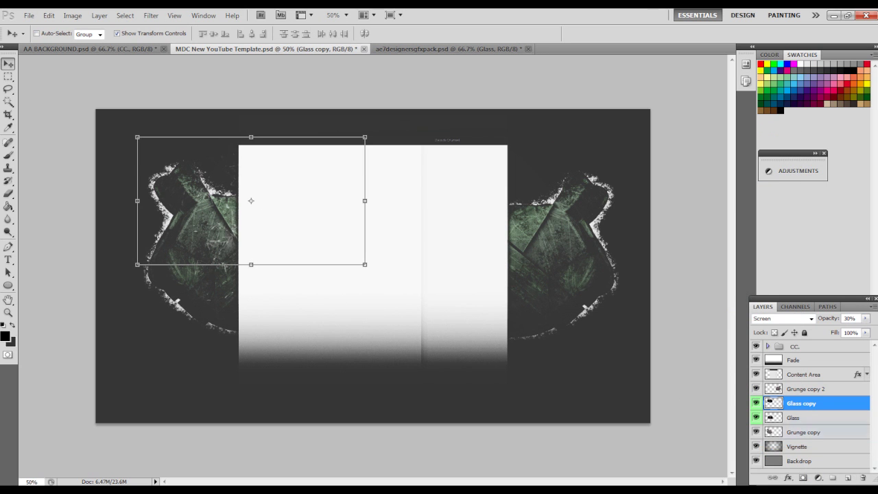
{"action": "key", "text": "ctrl+bracketleft"}
{"action": "key", "text": "ctrl+bracketleft"}
Move the original Glass layer to the outer edge of the left grunge shape and send it below Grunge copy.
{"action": "key", "text": "alt+bracketright"}
{"action": "key", "text": "alt+bracketright"}
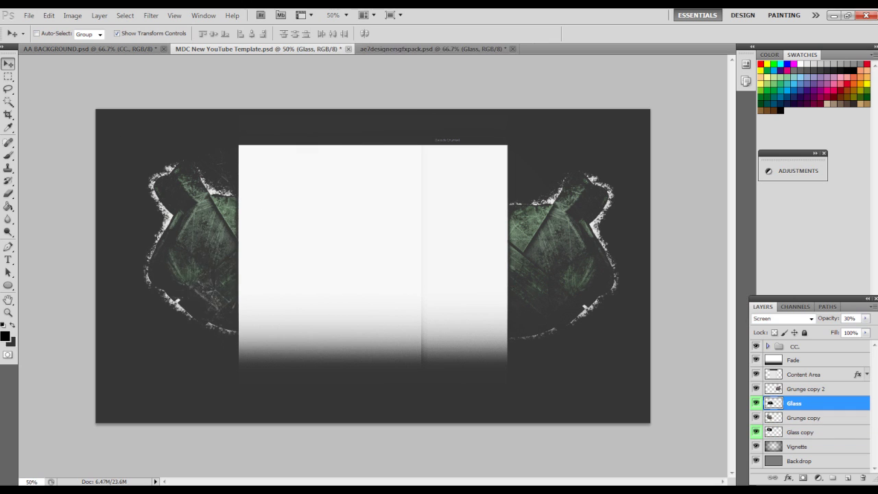
{"action": "key", "text": "Left"}
{"action": "key", "text": "Left"}
{"action": "key", "text": "ctrl+bracketleft"}
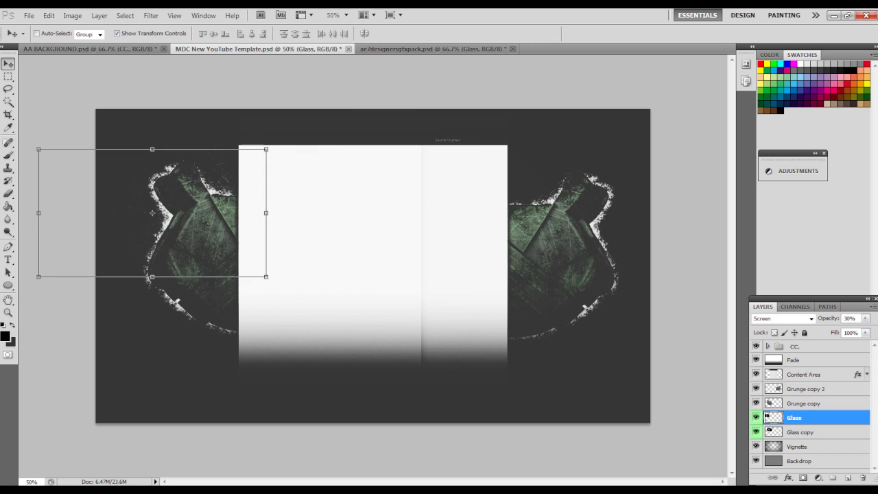
Duplicate the Glass and Glass copy layers together to strengthen the shards.
{"action": "left_click", "coordinate": [799, 432], "text": "shift"}
{"action": "right_click", "coordinate": [799, 418]}
{"action": "key", "text": "Escape"}
{"action": "key", "text": "ctrl+j"}
{"action": "right_click", "coordinate": [800, 419]}
{"action": "key", "text": "Escape"}
Duplicate all four glass layers once more to intensify the shards around the left grunge shape.
{"action": "left_click", "coordinate": [799, 460], "text": "shift"}
{"action": "right_click", "coordinate": [799, 446]}
{"action": "key", "text": "Escape"}
{"action": "right_click", "coordinate": [799, 439]}
{"action": "left_click", "coordinate": [727, 221]}
{"action": "key", "text": "Return"}
{"action": "left_click", "coordinate": [802, 417]}
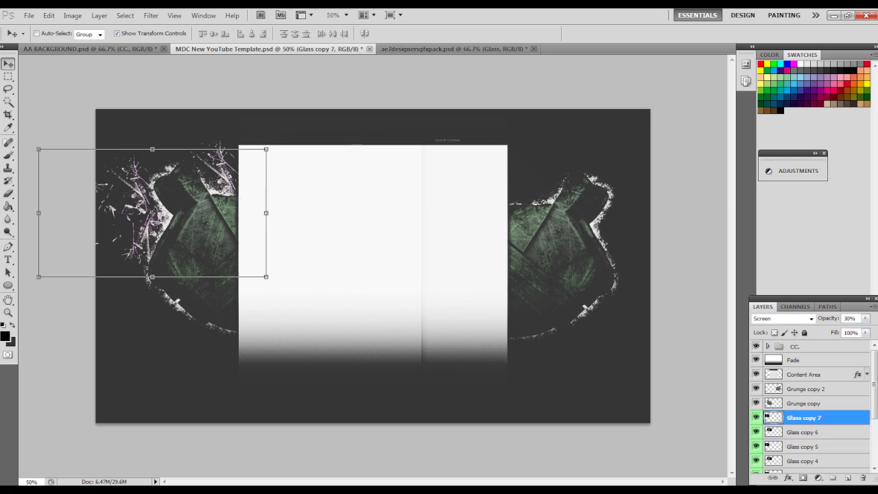
Merge all the glass layers into one layer and set its hue shift to -180.
{"action": "scroll", "coordinate": [809, 404], "scroll_direction": "down", "scroll_amount": 1}
{"action": "left_click", "coordinate": [799, 441], "text": "shift"}
{"action": "right_click", "coordinate": [806, 432]}
{"action": "left_click", "coordinate": [725, 391]}
{"action": "key", "text": "ctrl+u"}
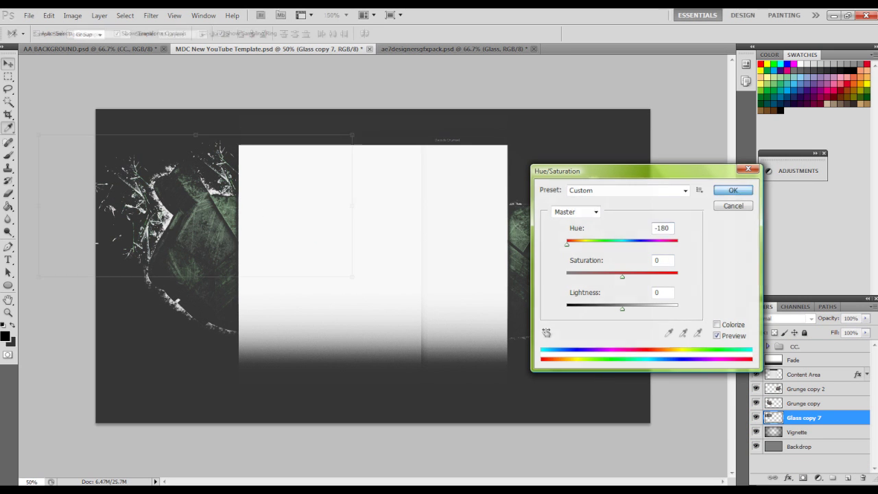
{"action": "key", "text": "Return"}
{"action": "key", "text": "v"}
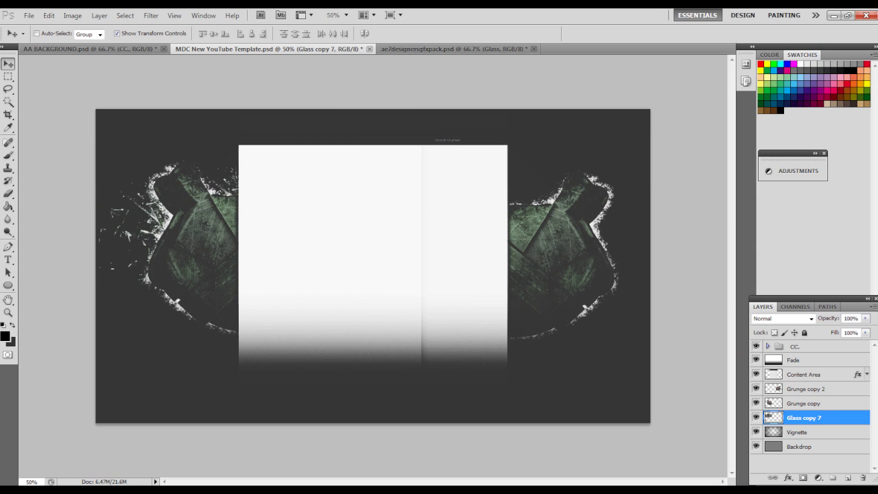
Duplicate the merged glass layer and mirror the copy around the right grunge shape.
{"action": "right_click", "coordinate": [800, 419]}
{"action": "left_click", "coordinate": [706, 202]}
{"action": "key", "text": "Return"}
{"action": "key", "text": "ctrl+t"}
{"action": "left_click_drag", "start_coordinate": [55, 231], "coordinate": [708, 231]}
{"action": "key", "text": "Return"}
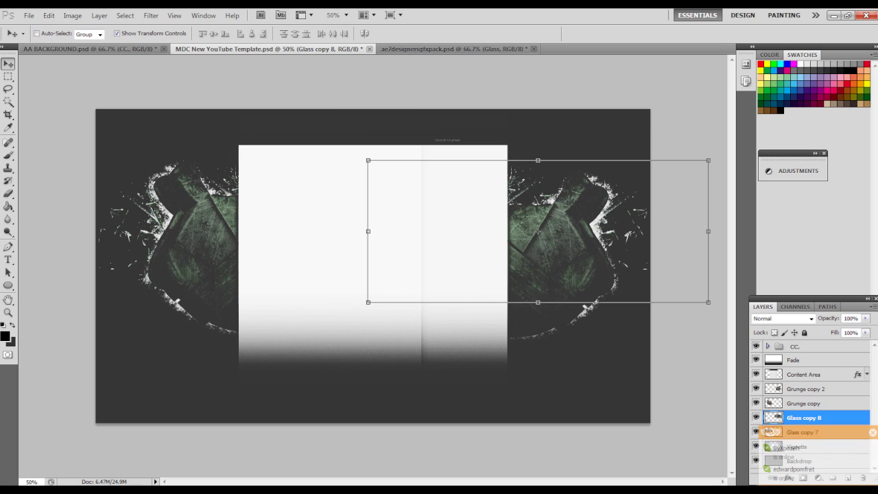
Bring the Bubbles layer from ae7designersgfxpack.psd into the YouTube template above Grunge copy 2, with Screen blending.
{"action": "left_click", "coordinate": [439, 48]}
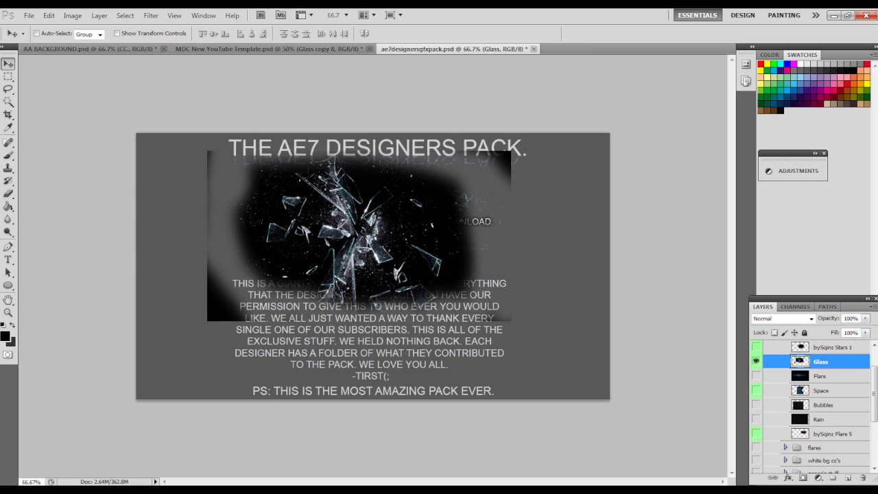
{"action": "left_click", "coordinate": [823, 405]}
{"action": "left_click_drag", "start_coordinate": [823, 405], "coordinate": [372, 266]}
{"action": "left_click_drag", "start_coordinate": [775, 389], "coordinate": [795, 385]}
{"action": "left_click", "coordinate": [782, 318]}
{"action": "left_click", "coordinate": [775, 119]}
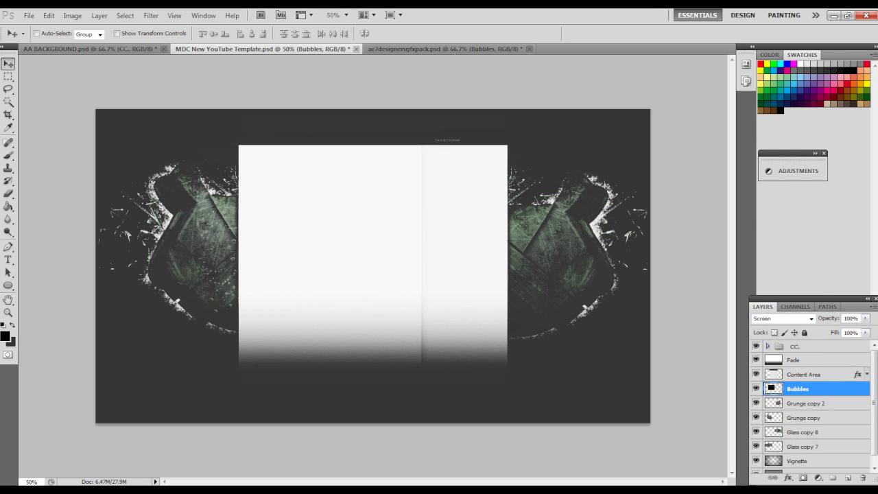
Shift the Bubbles layer over the left grunge shape, clipped to the Grunge copy layer at 20% opacity.
{"action": "key", "text": "shift+Left"}
{"action": "key", "text": "shift+Left"}
{"action": "key", "text": "shift+Left"}
{"action": "right_click", "coordinate": [818, 387]}
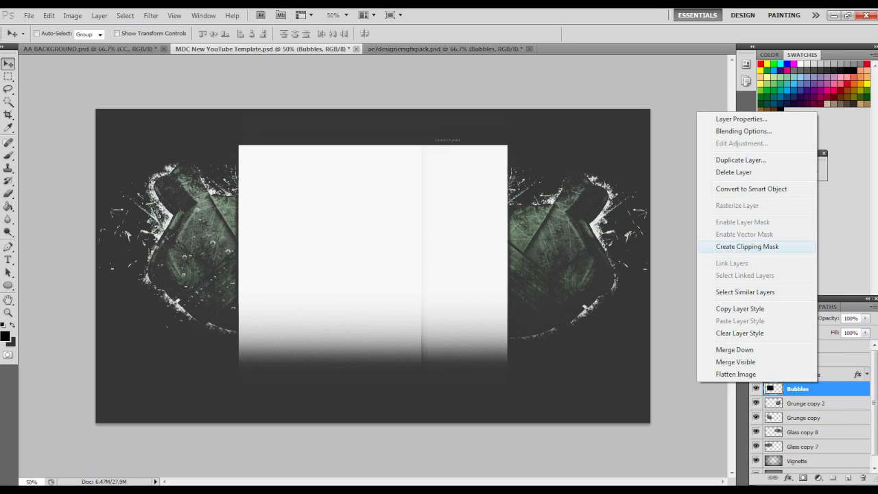
{"action": "left_click", "coordinate": [744, 243]}
{"action": "left_click_drag", "start_coordinate": [799, 388], "coordinate": [799, 406]}
{"action": "right_click", "coordinate": [799, 405]}
{"action": "key", "text": "Escape"}
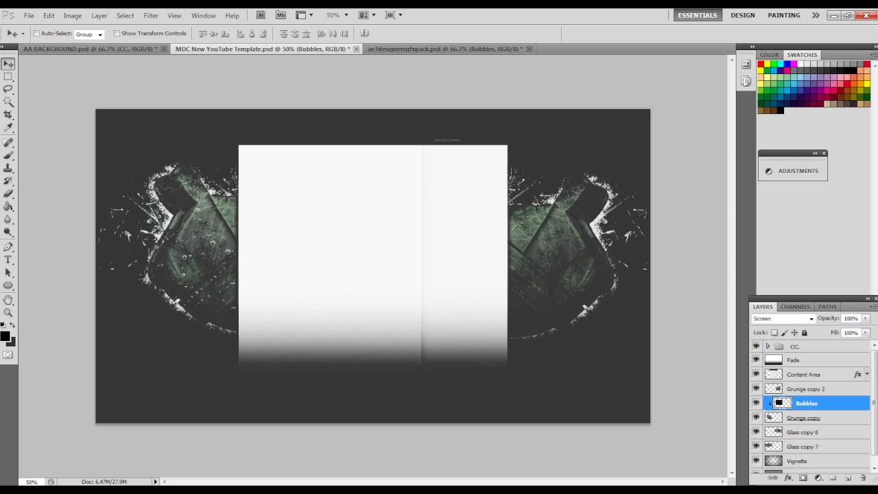
{"action": "key", "text": "2"}
Try adding the Rain overlay from ae7designersgfxpack.psd to the YouTube template.
{"action": "left_click", "coordinate": [439, 49]}
{"action": "left_click", "coordinate": [802, 394]}
{"action": "left_click_drag", "start_coordinate": [803, 394], "coordinate": [205, 240]}
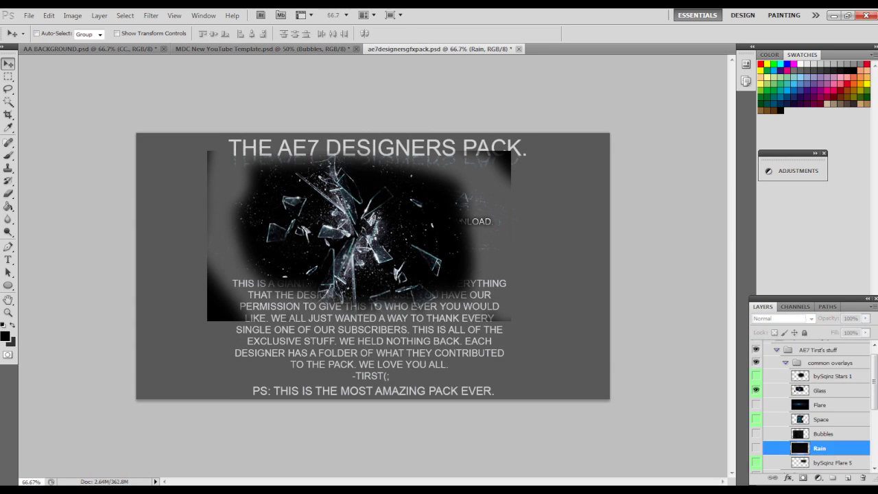
{"action": "left_click", "coordinate": [439, 48]}
{"action": "scroll", "coordinate": [815, 405], "scroll_direction": "down", "scroll_amount": 3}
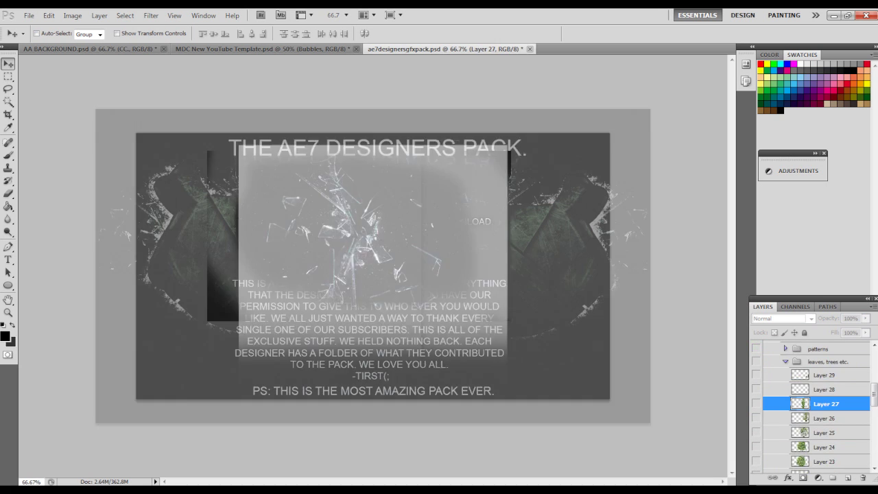
{"action": "key", "text": "ctrl+Tab"}
{"action": "key", "text": "ctrl+z"}
Look through the pack's leaves and trees layers for a suitable plant, previewing Layer 16.
{"action": "key", "text": "ctrl+Tab"}
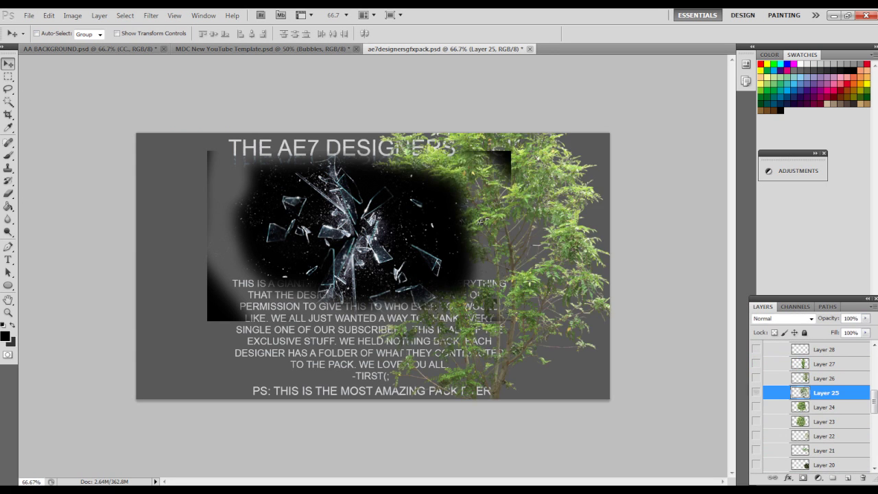
{"action": "left_click", "coordinate": [755, 420]}
{"action": "left_click", "coordinate": [756, 419]}
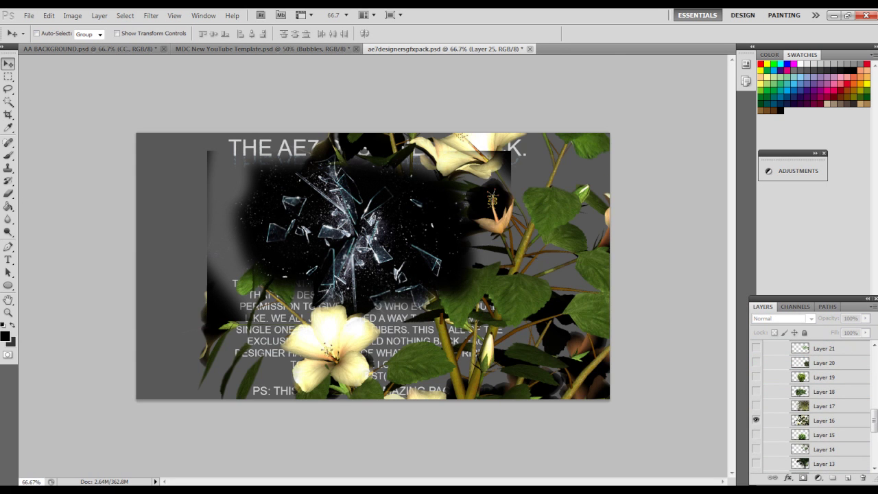
{"action": "key", "text": "ctrl+Tab"}
{"action": "key", "text": "ctrl+z"}
{"action": "key", "text": "ctrl+Tab"}
Try placing the leafy branch from the pack's Layer 21 over the left grunge shape in the YouTube template.
{"action": "key", "text": "alt+bracketleft"}
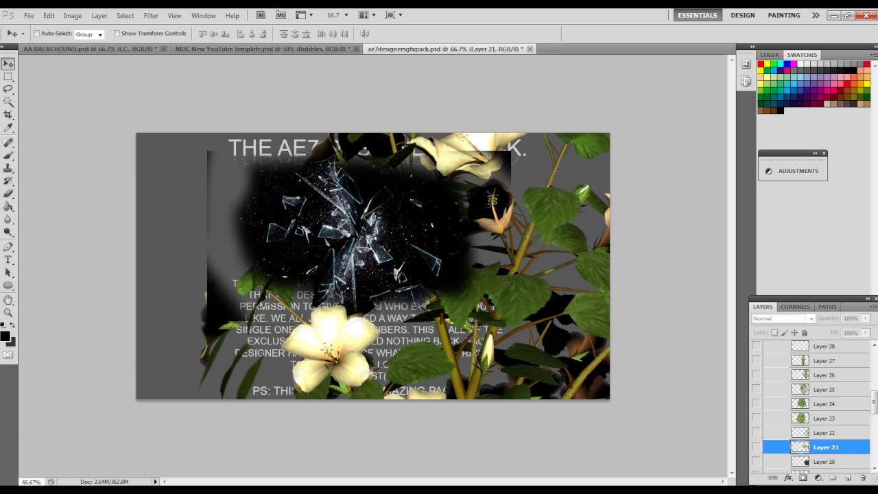
{"action": "key", "text": "ctrl+Tab"}
{"action": "key", "text": "5"}
{"action": "key", "text": "3"}
{"action": "key", "text": "0"}
{"action": "left_click", "coordinate": [116, 33]}
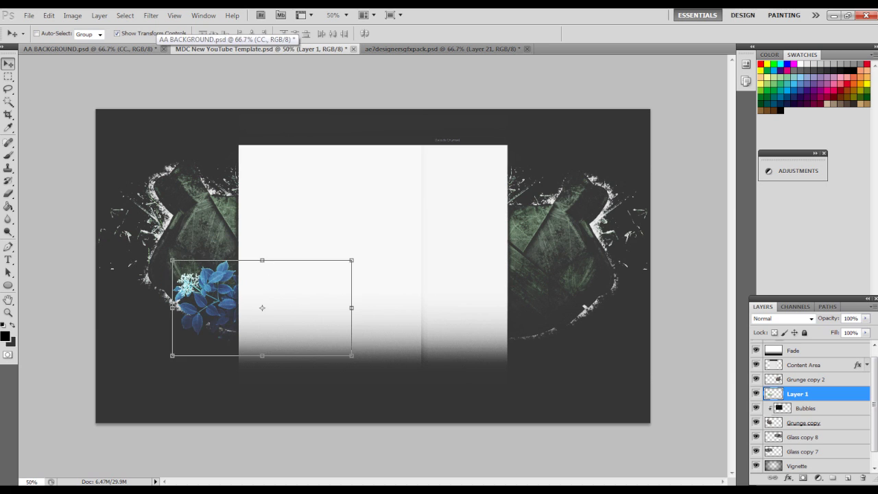
Shift the hue of the leaves layer to teal green and set its opacity to 80%.
{"action": "key", "text": "ctrl+u"}
{"action": "key", "text": "Up"}
{"action": "key", "text": "Up"}
{"action": "key", "text": "Up"}
{"action": "key", "text": "Return"}
{"action": "key", "text": "8"}
Reshape the leaves layer beside the content area, then remove it from the template.
{"action": "key", "text": "ctrl+t"}
{"action": "left_click_drag", "start_coordinate": [367, 363], "coordinate": [322, 394]}
{"action": "key", "text": "Return"}
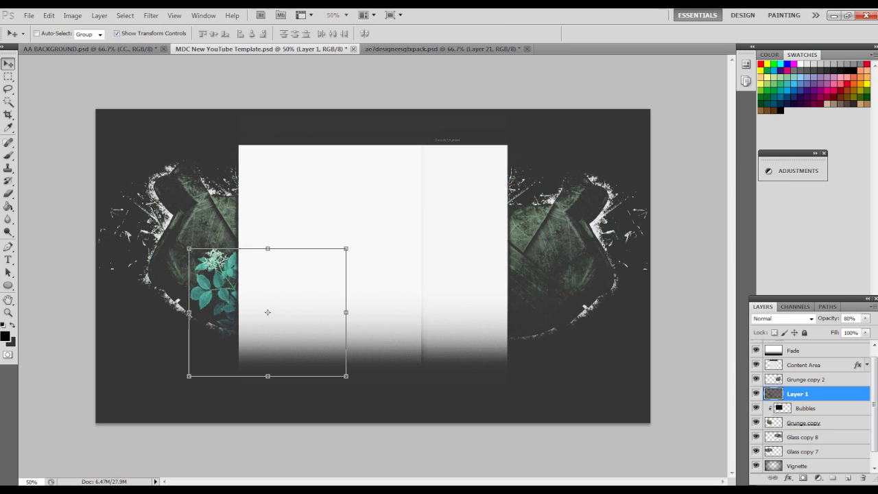
{"action": "key", "text": "0"}
{"action": "key", "text": "0"}
{"action": "key", "text": "alt+bracketleft"}
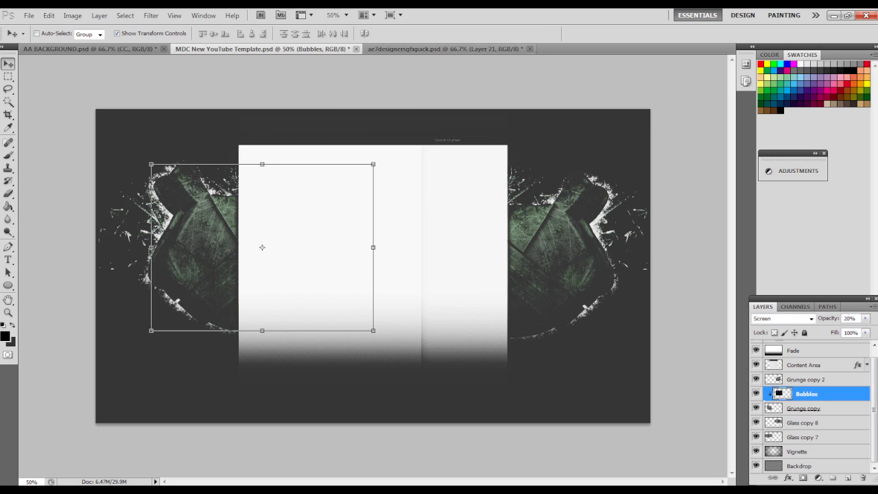
Bring the Arid-Space layer from the pack into the YouTube template and reshape it upright along the content area's left edge.
{"action": "key", "text": "ctrl+Tab"}
{"action": "key", "text": "alt+bracketleft"}
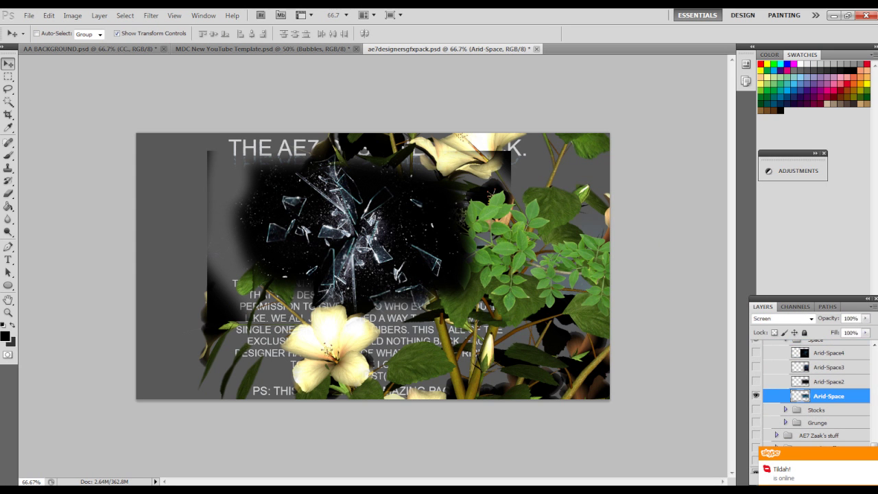
{"action": "left_click_drag", "start_coordinate": [373, 265], "coordinate": [217, 297]}
{"action": "key", "text": "ctrl+t"}
{"action": "left_click_drag", "start_coordinate": [347, 223], "coordinate": [291, 427]}
{"action": "key", "text": "Return"}
Shift the hue of the Arid-Space glow to green and set the layer's opacity to 50%.
{"action": "key", "text": "ctrl+u"}
{"action": "left_click_drag", "start_coordinate": [622, 243], "coordinate": [570, 244]}
{"action": "key", "text": "Return"}
{"action": "key", "text": "v"}
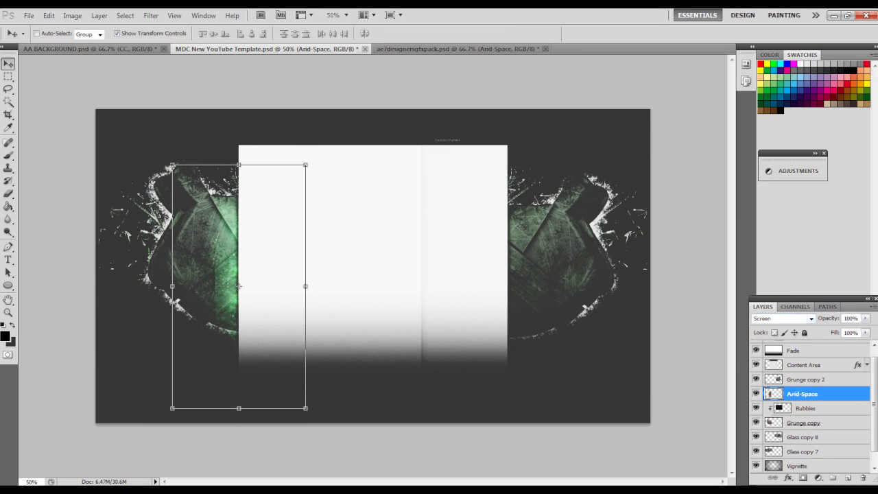
{"action": "key", "text": "shift+Right"}
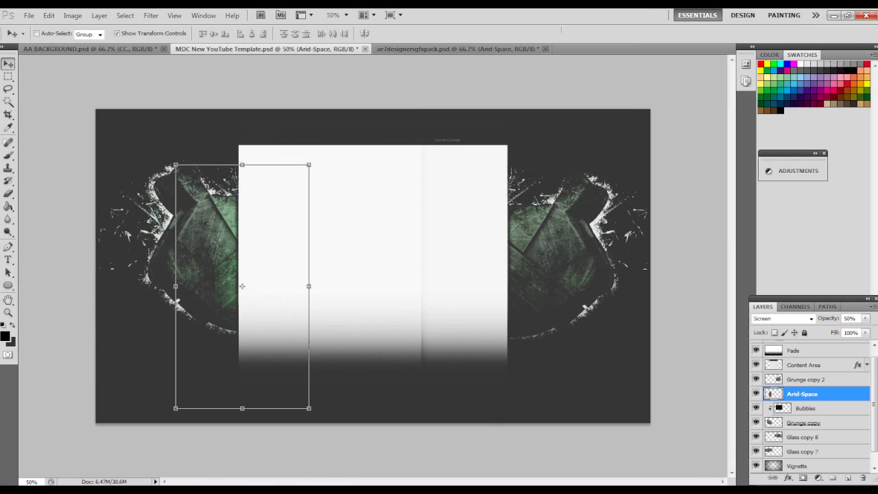
Duplicate the Arid-Space layer and place the copy along the content area's right edge, above Grunge copy 2.
{"action": "right_click", "coordinate": [816, 394]}
{"action": "left_click", "coordinate": [735, 169]}
{"action": "key", "text": "Return"}
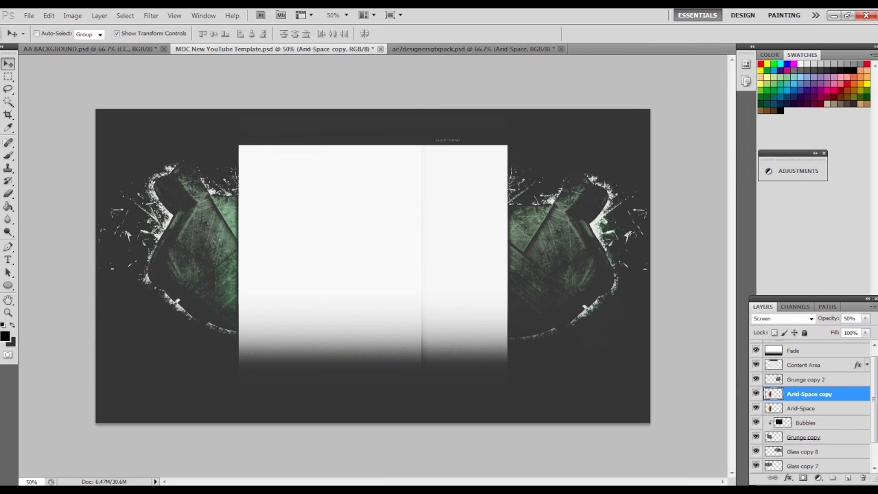
{"action": "key", "text": "ctrl+bracketright"}
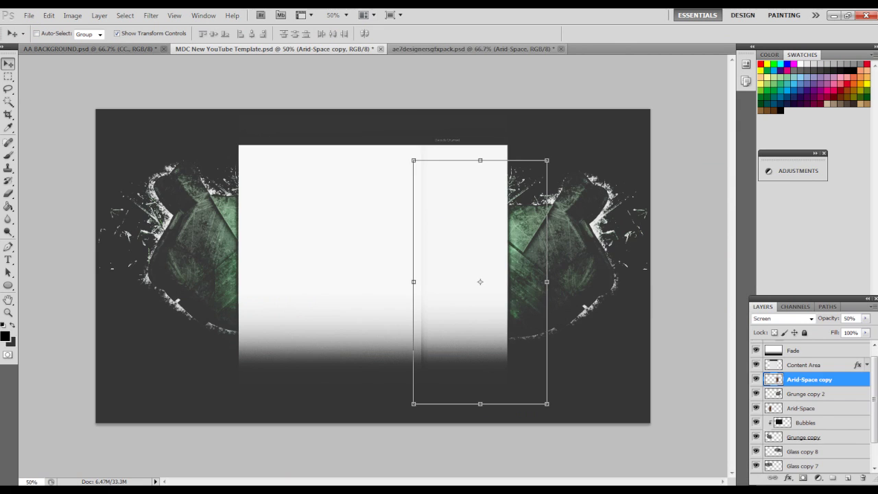
Try layer 5 from the pack in the YouTube template, rotating it upright near the content area's left edge.
{"action": "key", "text": "ctrl+Tab"}
{"action": "key", "text": "alt+bracketleft"}
{"action": "key", "text": "alt+bracketleft"}
{"action": "key", "text": "alt+bracketleft"}
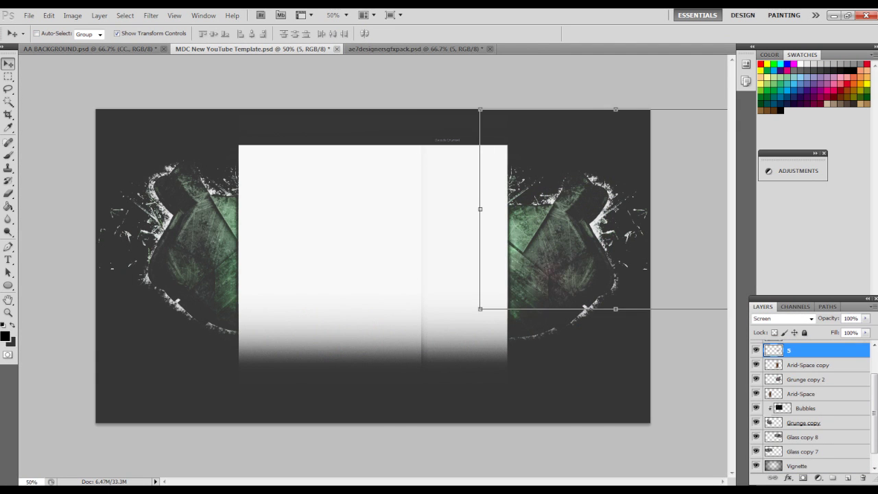
{"action": "key", "text": "ctrl+z"}
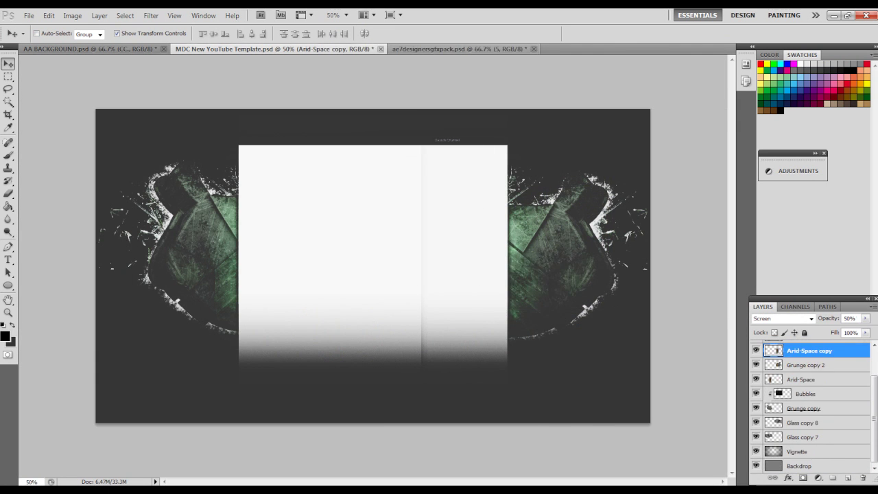
{"action": "key", "text": "ctrl+Tab"}
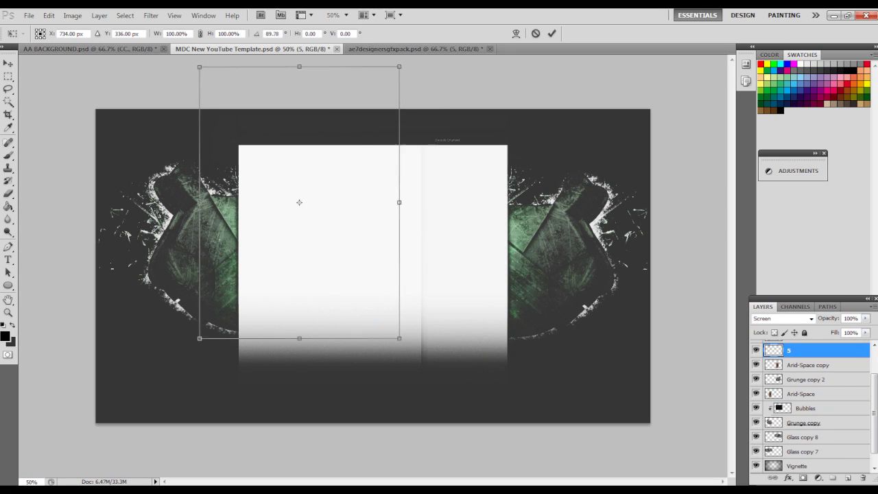
{"action": "left_click_drag", "start_coordinate": [299, 202], "coordinate": [196, 260]}
{"action": "key", "text": "ctrl+z"}
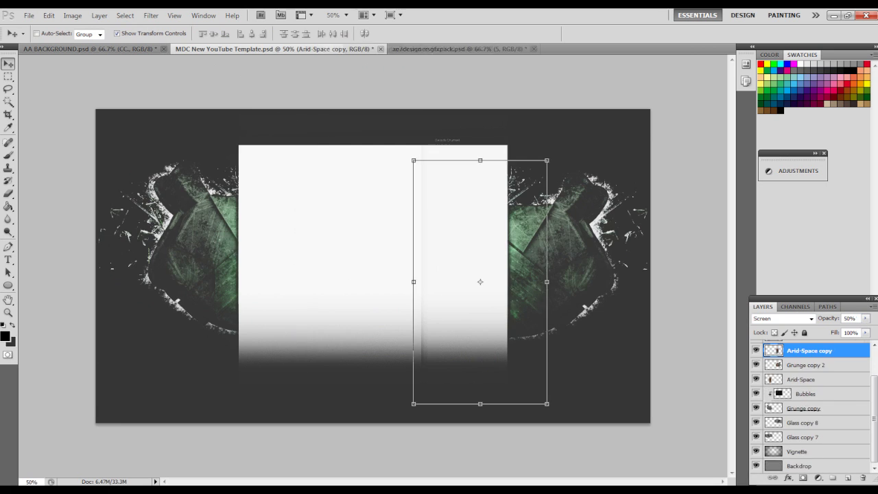
Bring layer 8 from the pack into the YouTube template and position it over the left grunge shape.
{"action": "key", "text": "ctrl+Tab"}
{"action": "left_click", "coordinate": [817, 401]}
{"action": "left_click_drag", "start_coordinate": [816, 401], "coordinate": [219, 203]}
{"action": "key", "text": "ctrl+t"}
{"action": "key", "text": "Return"}
Shift the hue of layer 8 toward green and move the layer beneath Grunge copy.
{"action": "key", "text": "ctrl+u"}
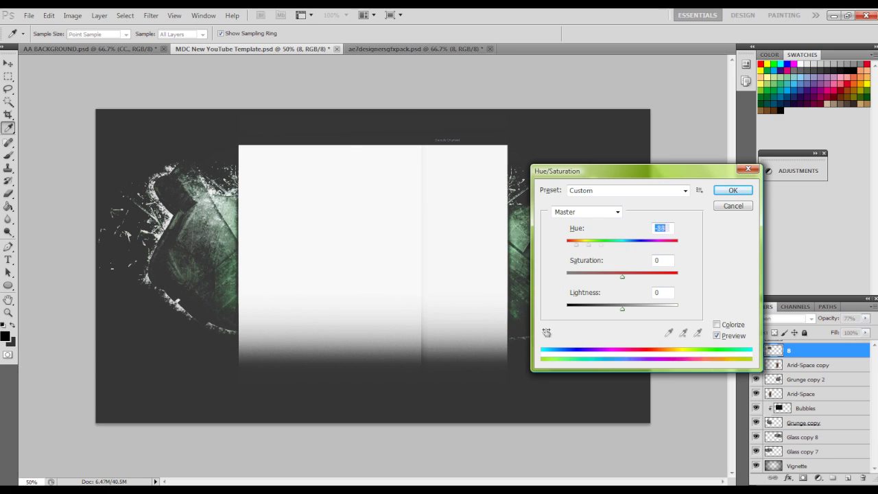
{"action": "key", "text": "Return"}
{"action": "key", "text": "ctrl+bracketleft"}
{"action": "key", "text": "ctrl+bracketleft"}
{"action": "key", "text": "ctrl+bracketleft"}
{"action": "key", "text": "ctrl+bracketleft"}
{"action": "key", "text": "ctrl+bracketleft"}
Duplicate layer 8, then duplicate both the original and its copy.
{"action": "right_click", "coordinate": [824, 407]}
{"action": "left_click", "coordinate": [727, 180]}
{"action": "key", "text": "Return"}
{"action": "left_click", "coordinate": [795, 423], "text": "shift"}
{"action": "right_click", "coordinate": [823, 415]}
{"action": "left_click", "coordinate": [727, 180]}
{"action": "key", "text": "Return"}
Mirror 8 copy 2 and 8 copy 3 horizontally and place them over the right grunge shape.
{"action": "key", "text": "ctrl+t"}
{"action": "left_click_drag", "start_coordinate": [54, 212], "coordinate": [703, 212]}
{"action": "left_click_drag", "start_coordinate": [528, 195], "coordinate": [584, 228]}
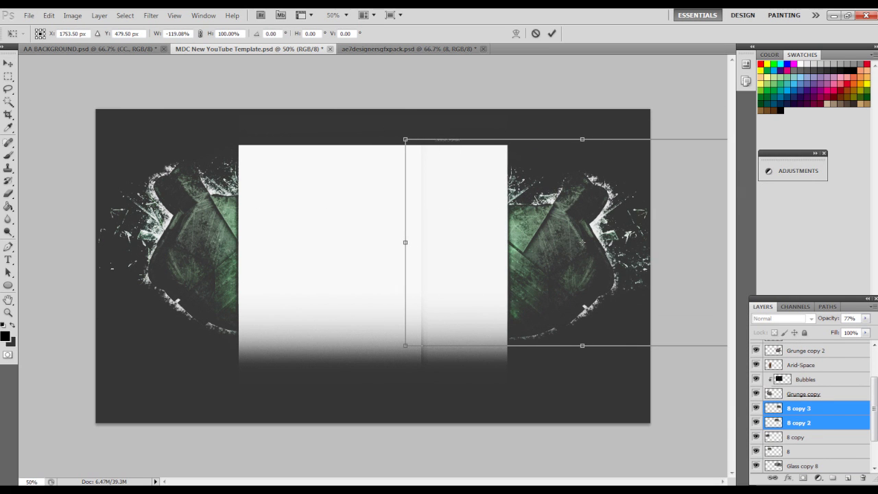
{"action": "key", "text": "Return"}
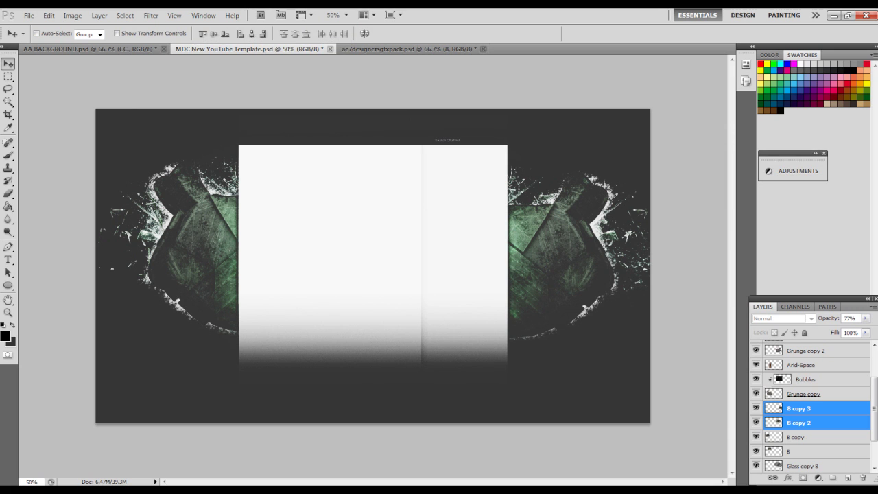
Bring the Space layer from the pack's AE7 Eco's stuff group into the YouTube template, beneath Grunge copy.
{"action": "key", "text": "ctrl+Tab"}
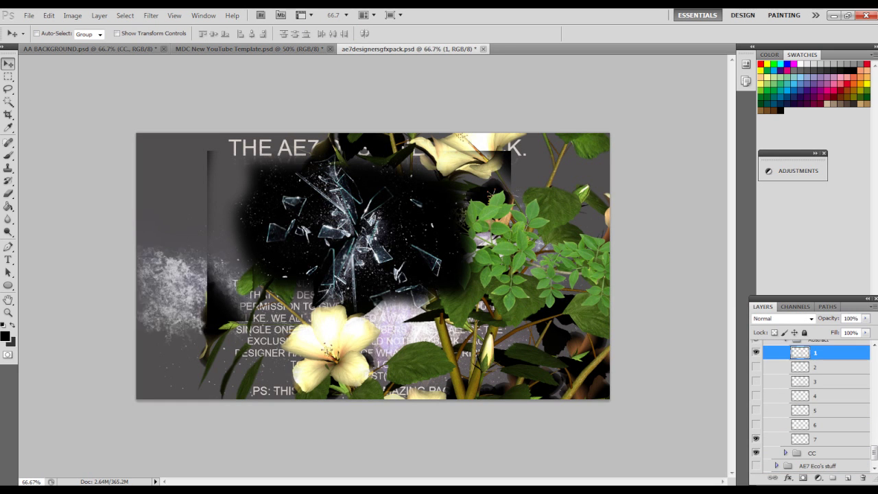
{"action": "scroll", "coordinate": [816, 404], "scroll_direction": "down", "scroll_amount": 3}
{"action": "left_click", "coordinate": [826, 404]}
{"action": "left_click", "coordinate": [785, 403]}
{"action": "left_click", "coordinate": [823, 416]}
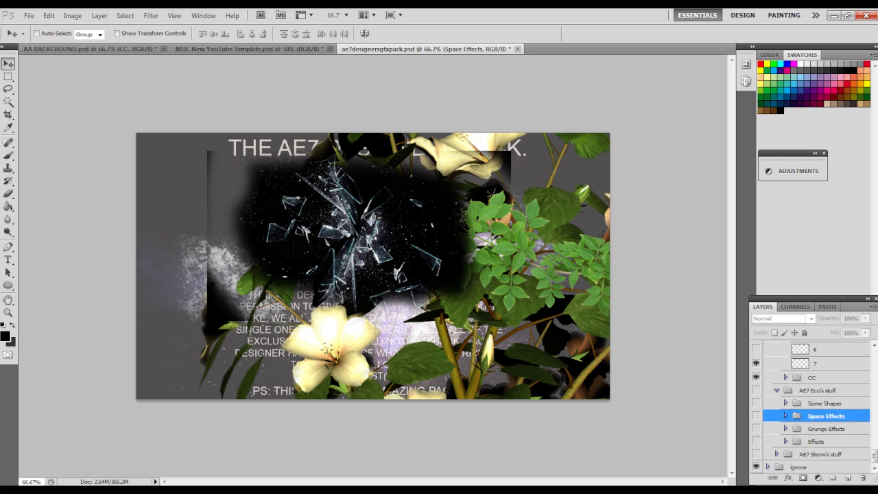
{"action": "scroll", "coordinate": [817, 412], "scroll_direction": "down", "scroll_amount": 2}
{"action": "left_click", "coordinate": [821, 436]}
{"action": "left_click", "coordinate": [755, 436]}
{"action": "key", "text": "ctrl+shift+Tab"}
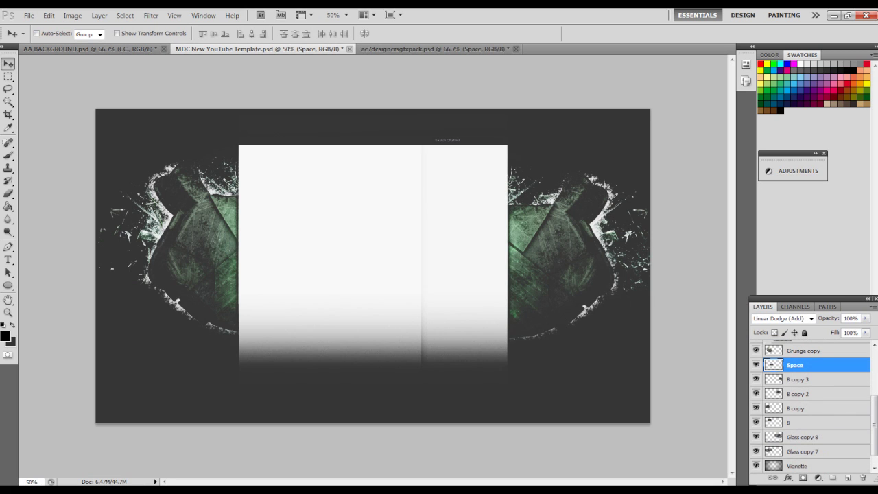
Try to add a white 30 pt "acorn" text in Delicious Curls across the content area's left edge.
{"action": "key", "text": "t"}
{"action": "left_click_drag", "start_coordinate": [187, 247], "coordinate": [293, 281]}
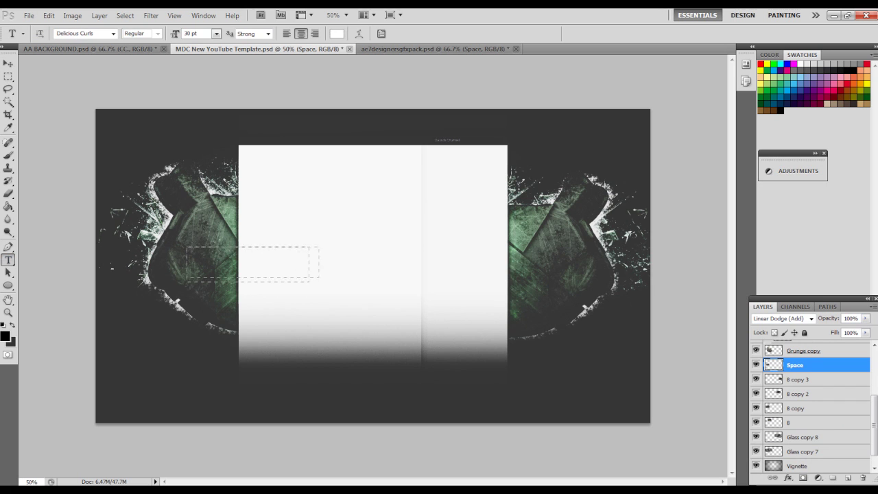
{"action": "left_click", "coordinate": [336, 33]}
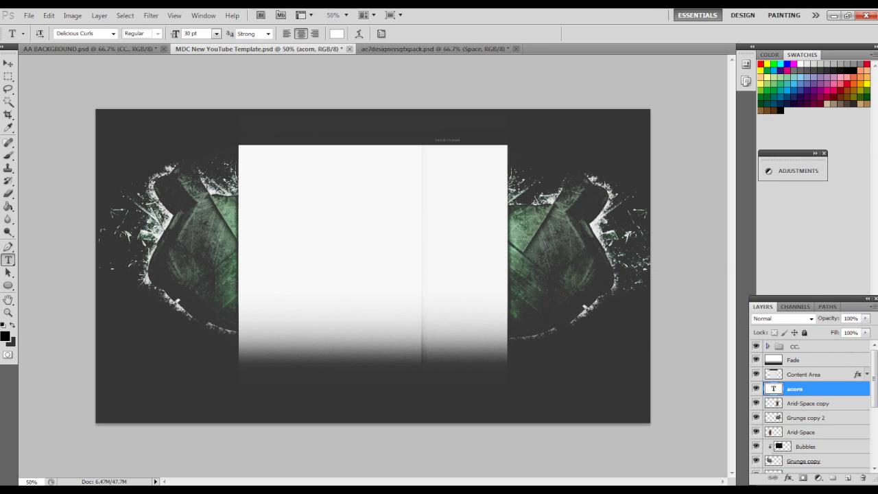
{"action": "left_click", "coordinate": [261, 273]}
{"action": "key", "text": "Escape"}
{"action": "key", "text": "v"}
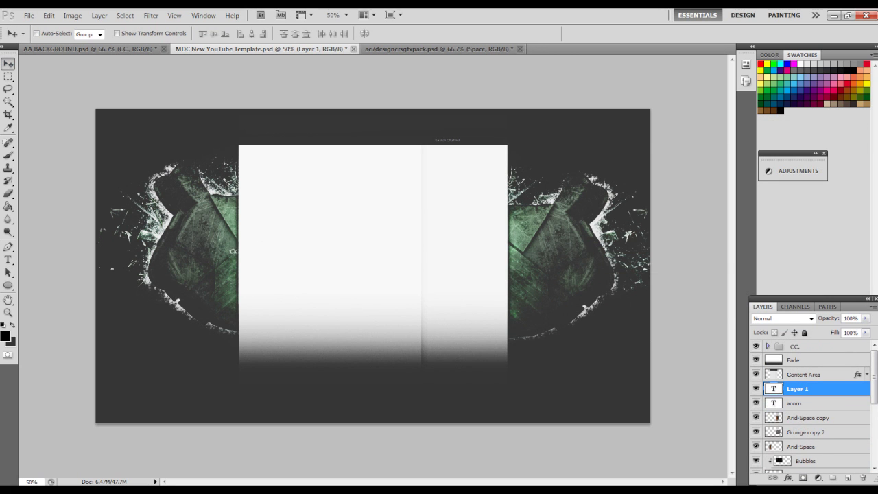
{"action": "key", "text": "t"}
{"action": "key", "text": "v"}
{"action": "key", "text": "t"}
Add the text "Acorn" in white 48 pt Delicious Curls over the left grunge shape.
{"action": "left_click", "coordinate": [238, 264]}
{"action": "left_click", "coordinate": [216, 33]}
{"action": "left_click", "coordinate": [218, 194]}
{"action": "key", "text": "ctrl+Return"}
{"action": "key", "text": "v"}
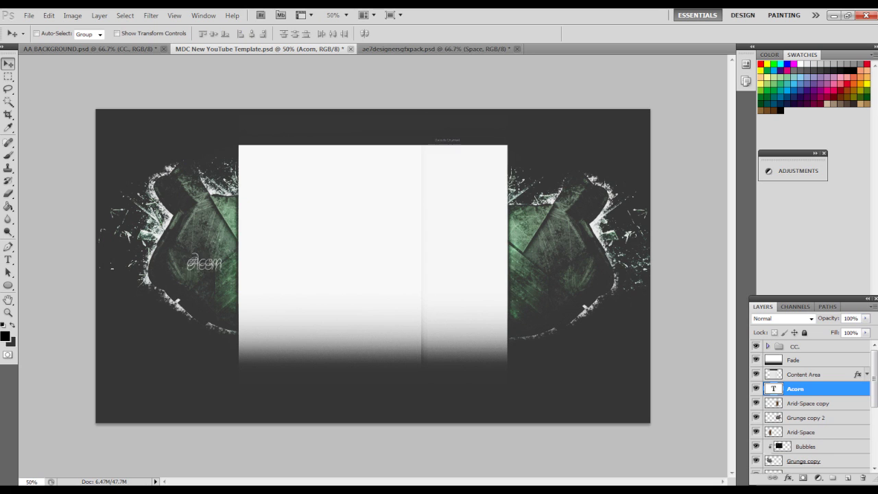
Rotate the Acorn text about 90° counterclockwise and place it against the content area's left edge.
{"action": "key", "text": "ctrl+t"}
{"action": "left_click_drag", "start_coordinate": [236, 274], "coordinate": [159, 45]}
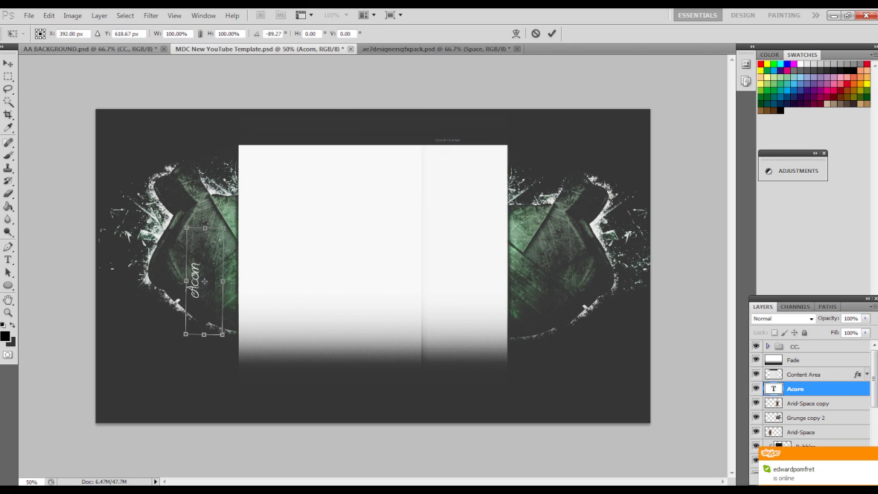
{"action": "left_click_drag", "start_coordinate": [205, 281], "coordinate": [243, 255]}
{"action": "key", "text": "Return"}
Duplicate the Acorn text, turn the copy about 180°, and place it against the content area's right edge.
{"action": "right_click", "coordinate": [773, 389]}
{"action": "right_click", "coordinate": [848, 389]}
{"action": "left_click", "coordinate": [716, 100]}
{"action": "key", "text": "Return"}
{"action": "key", "text": "ctrl+t"}
{"action": "left_click_drag", "start_coordinate": [245, 261], "coordinate": [512, 269]}
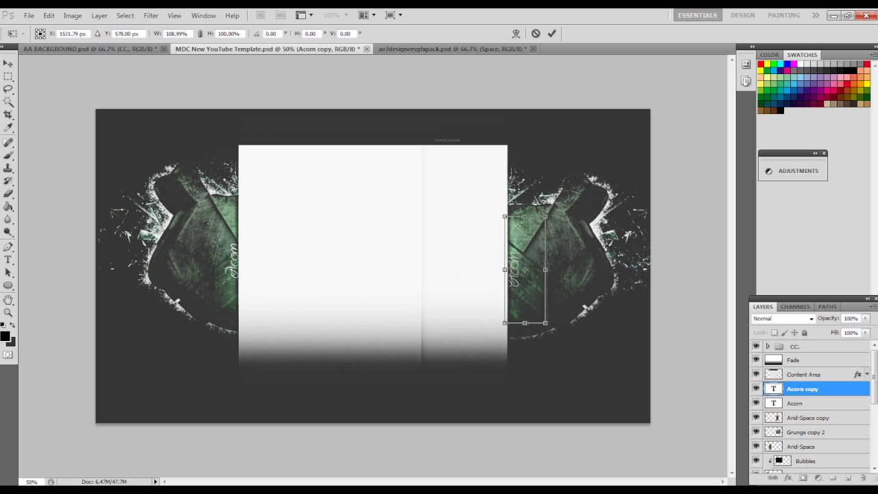
{"action": "left_click_drag", "start_coordinate": [470, 272], "coordinate": [496, 220]}
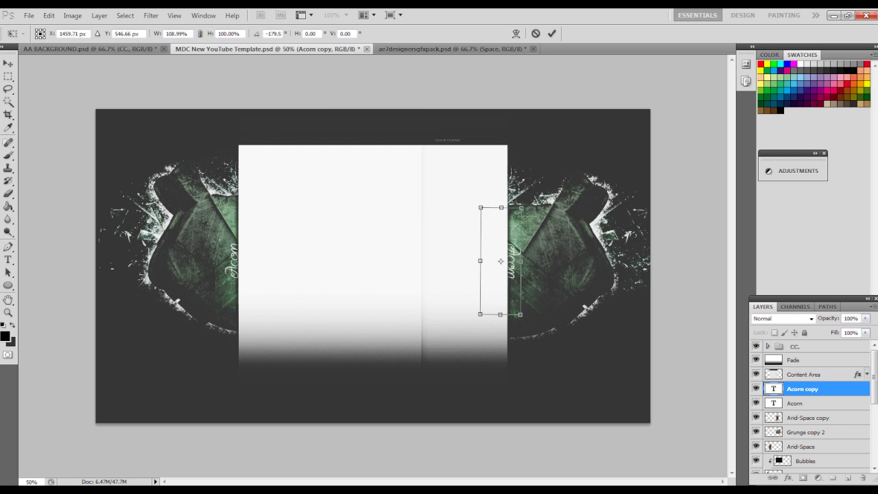
{"action": "key", "text": "Return"}
Change the copied text to "Arts" and enlarge both text layers, keeping each against its edge of the content area.
{"action": "double_click", "coordinate": [773, 389]}
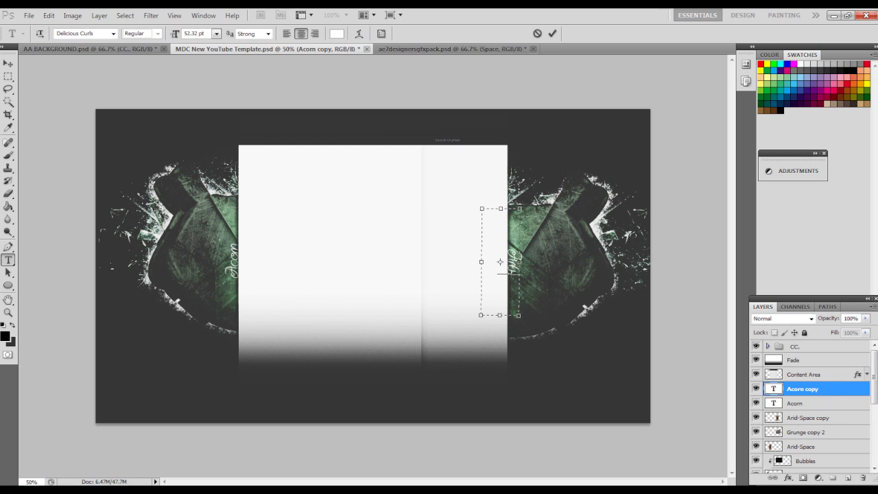
{"action": "key", "text": "ctrl+Return"}
{"action": "left_click", "coordinate": [794, 403], "text": "shift"}
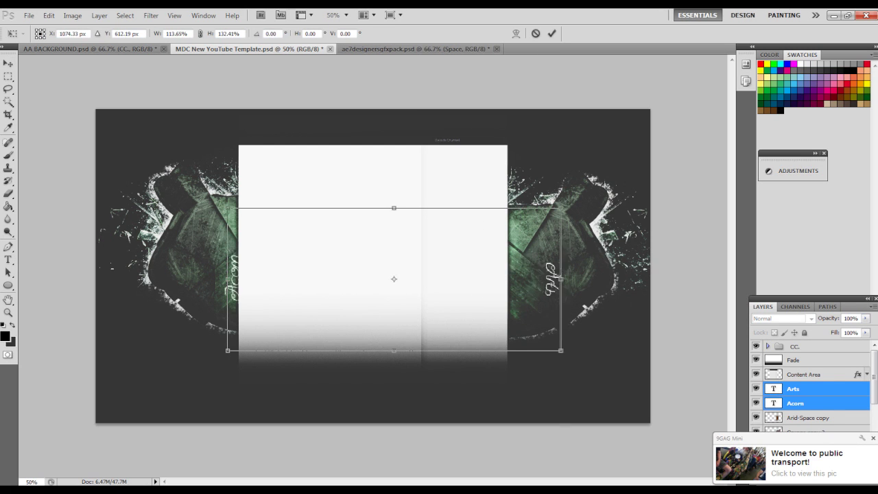
{"action": "left_click_drag", "start_coordinate": [394, 279], "coordinate": [356, 267]}
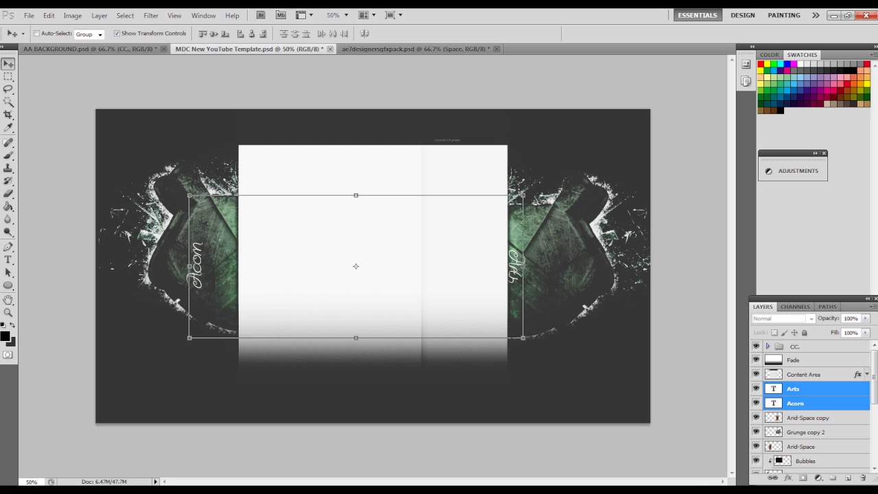
{"action": "left_click", "coordinate": [794, 403]}
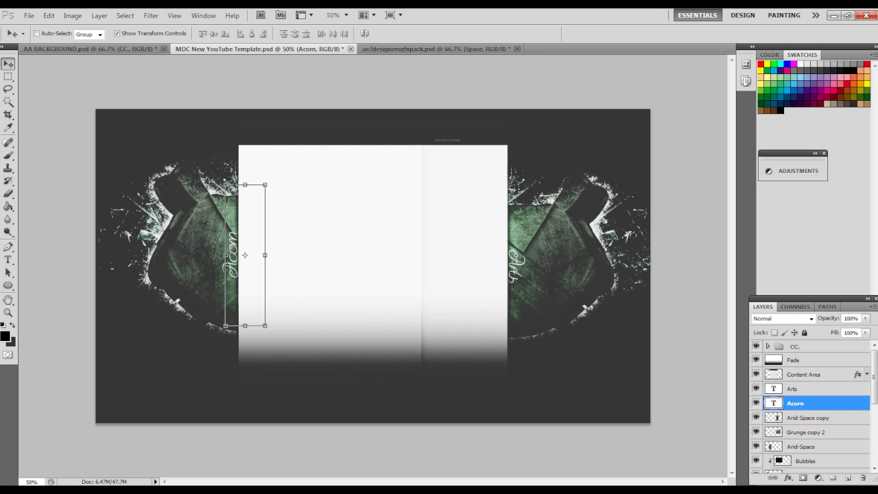
Add the text "EnvyDZN" beside the content area's upper right corner and give it a smaller font size.
{"action": "key", "text": "t"}
{"action": "left_click", "coordinate": [539, 168]}
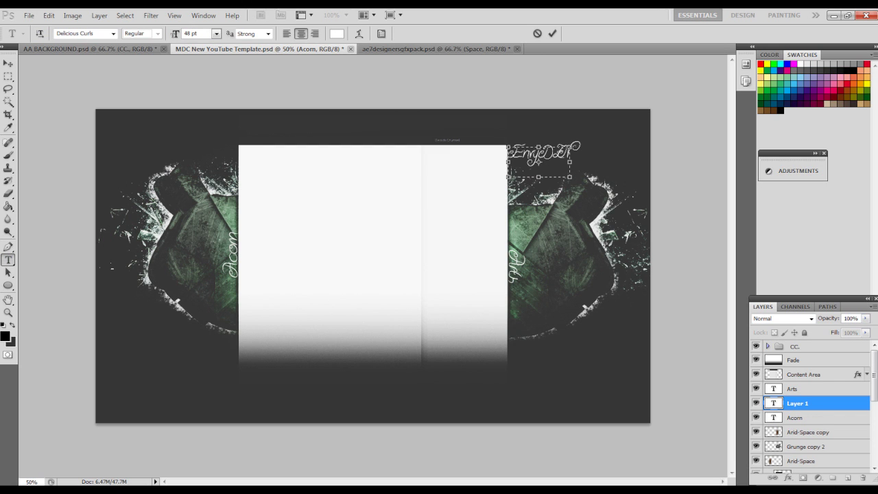
{"action": "key", "text": "ctrl+Return"}
{"action": "double_click", "coordinate": [541, 152]}
{"action": "left_click", "coordinate": [216, 33]}
{"action": "left_click", "coordinate": [213, 175]}
{"action": "key", "text": "v"}
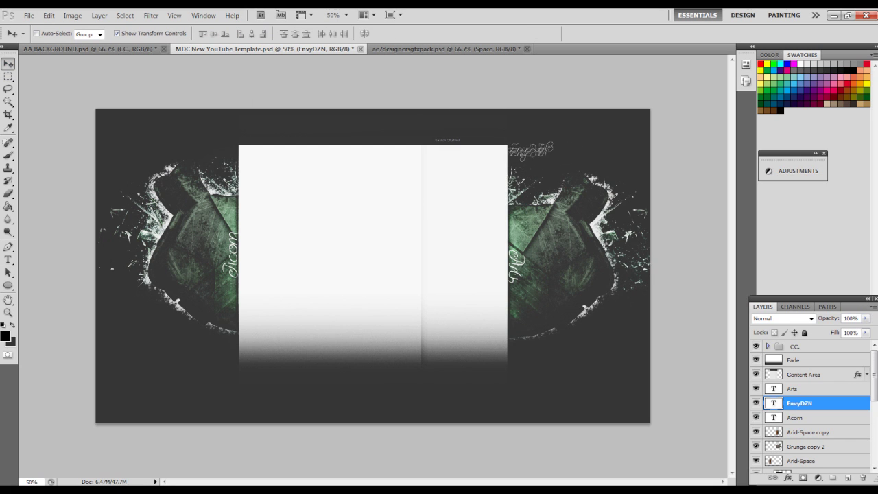
Rotate the EnvyDZN text to vertical and place it against the upper part of the content area's right edge.
{"action": "key", "text": "ctrl+t"}
{"action": "left_click_drag", "start_coordinate": [562, 174], "coordinate": [503, 165]}
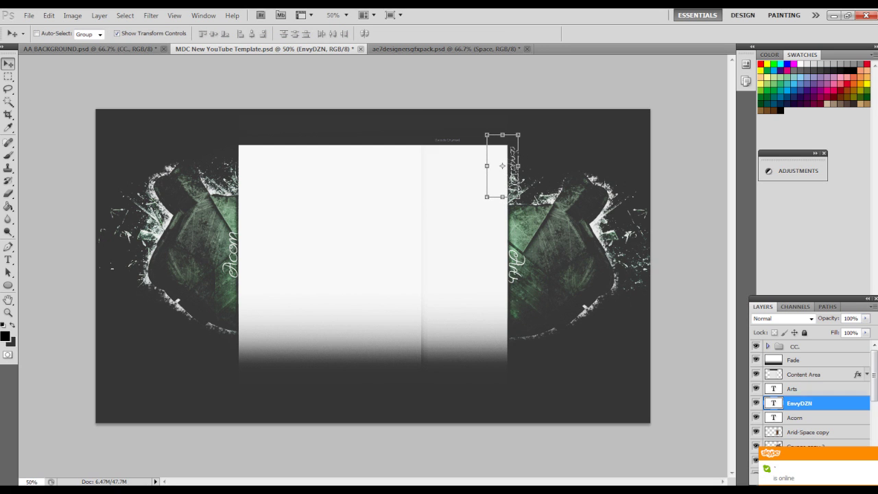
{"action": "key", "text": "Return"}
{"action": "key", "text": "ctrl+z"}
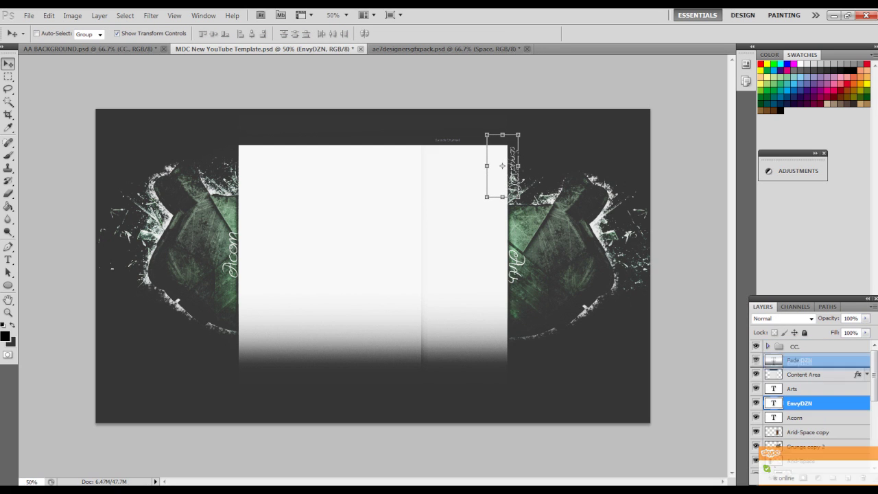
Move the EnvyDZN text layer above the Fade layer and open its layer options.
{"action": "left_click", "coordinate": [782, 318]}
{"action": "key", "text": "Escape"}
{"action": "right_click", "coordinate": [803, 359]}
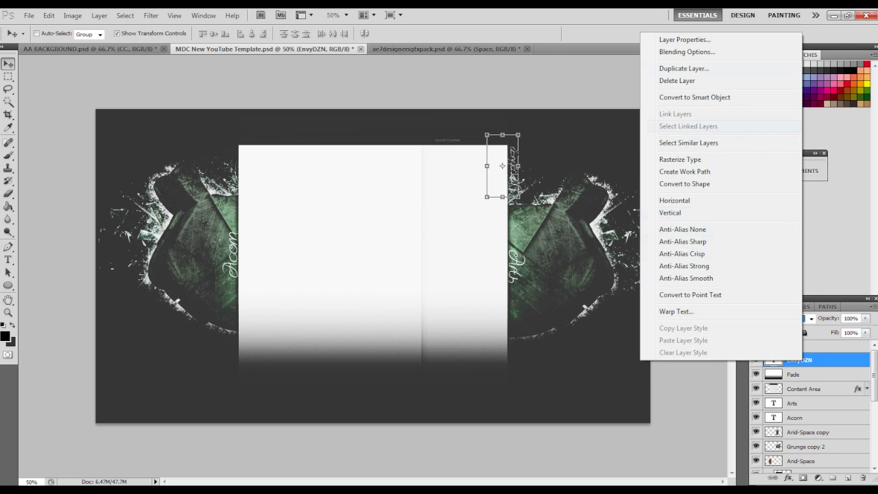